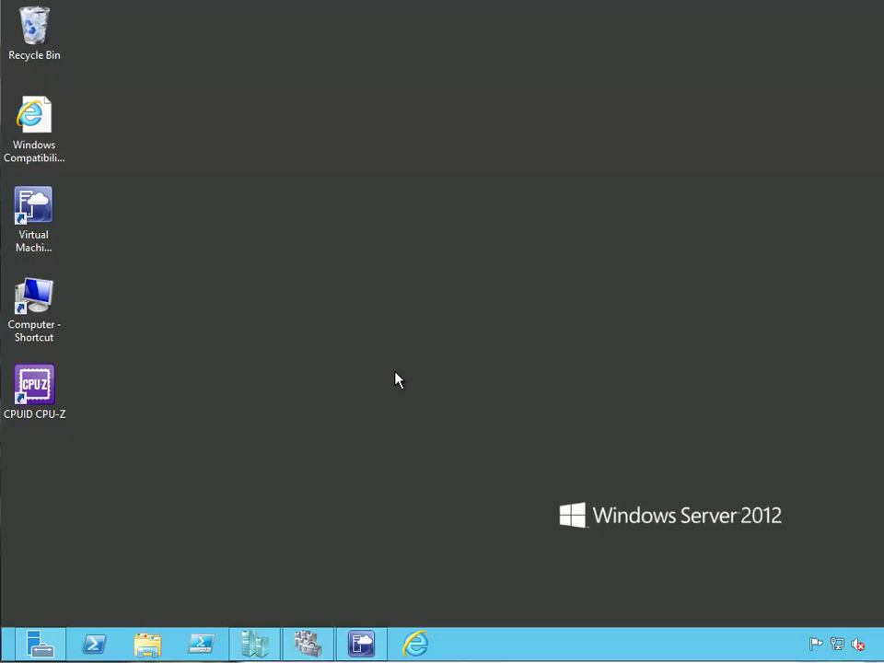
- Switch to Failover Cluster Manager and review the summary, nodes and storage disks of cluster WS2012-CL01.contoso.com
left_click(309, 644)
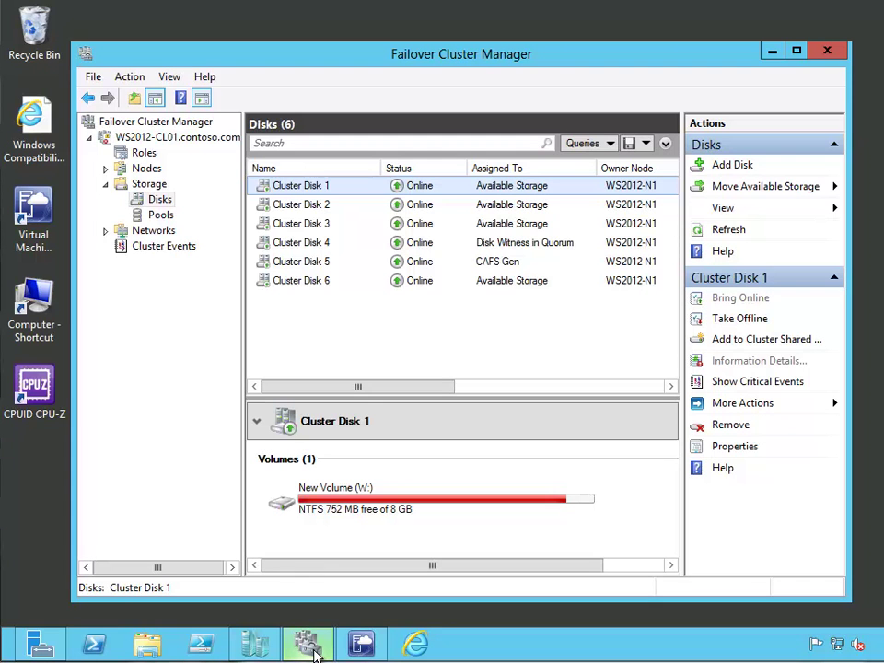
left_click(146, 136)
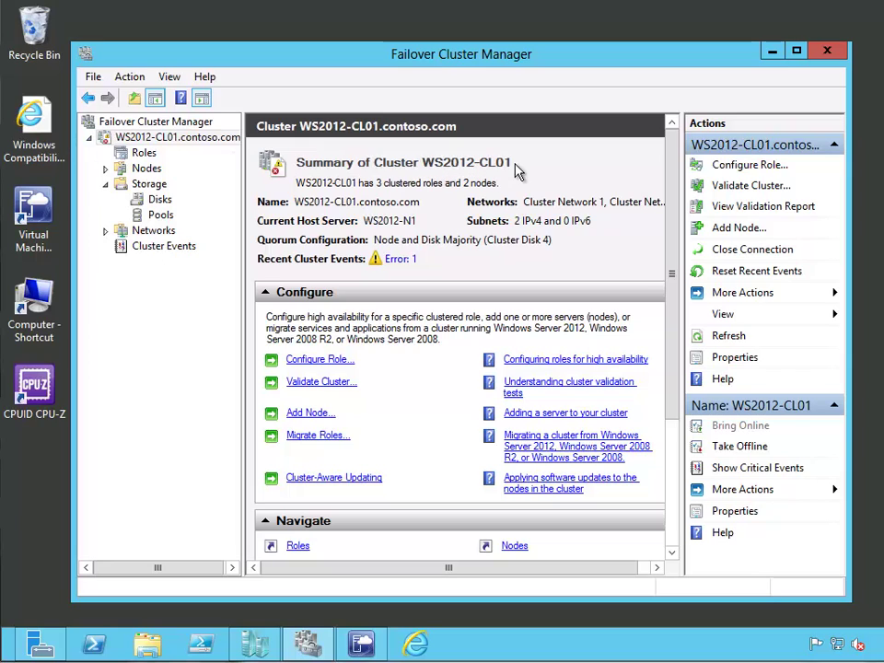
left_click(105, 169)
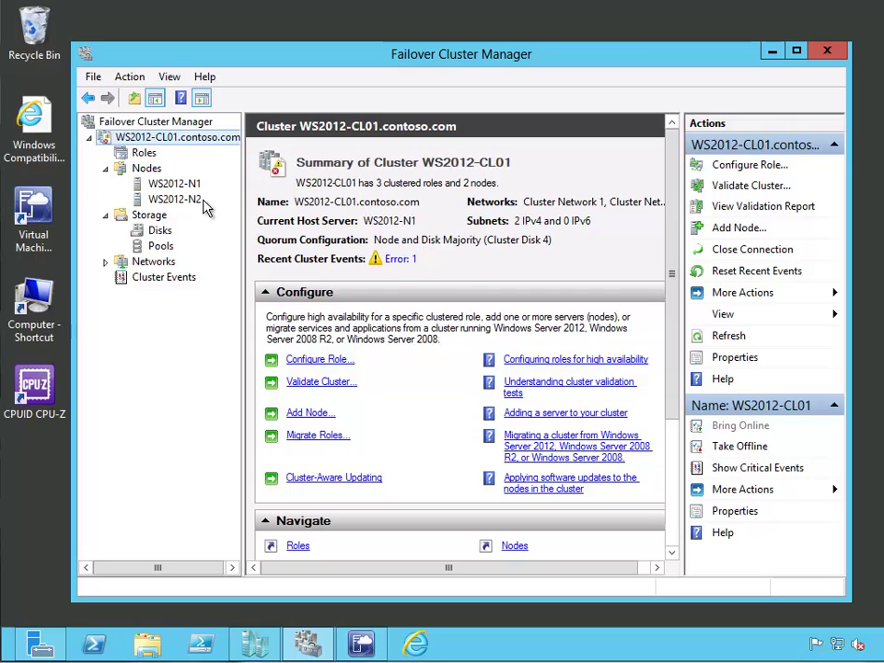
left_click(158, 232)
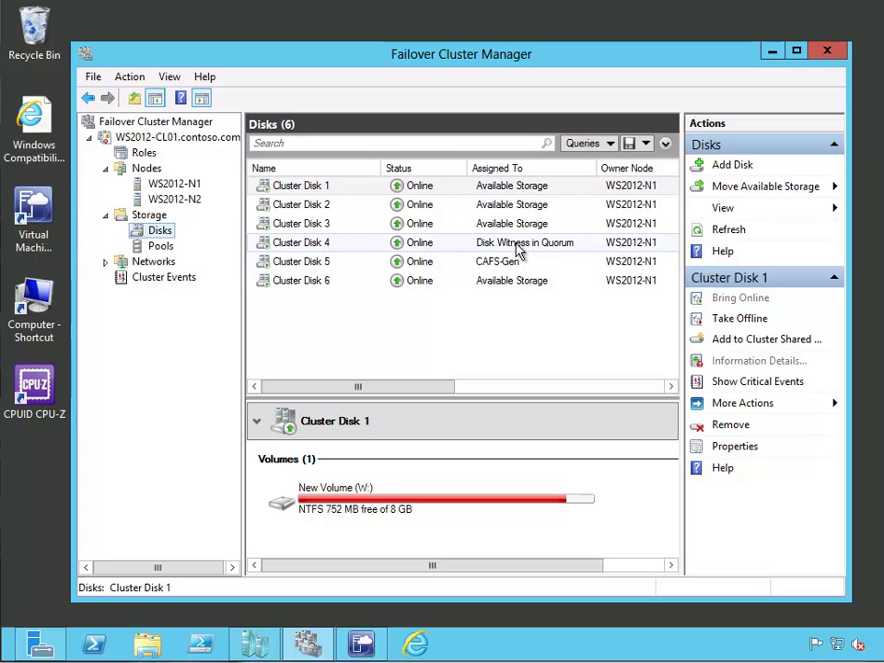
- Add Cluster Disk 1 and Cluster Disk 3 to Cluster Shared Volumes
right_click(343, 188)
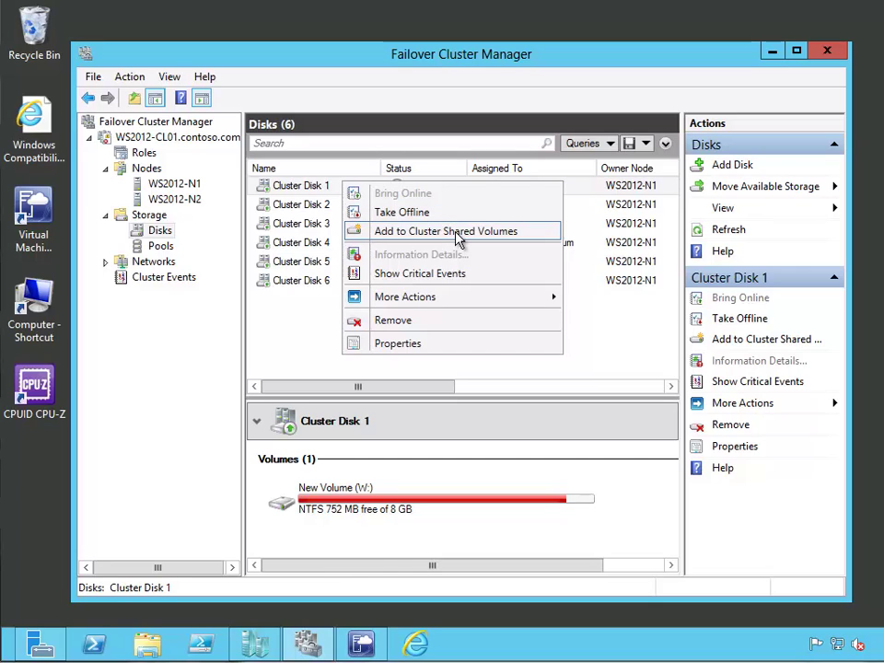
left_click(401, 212)
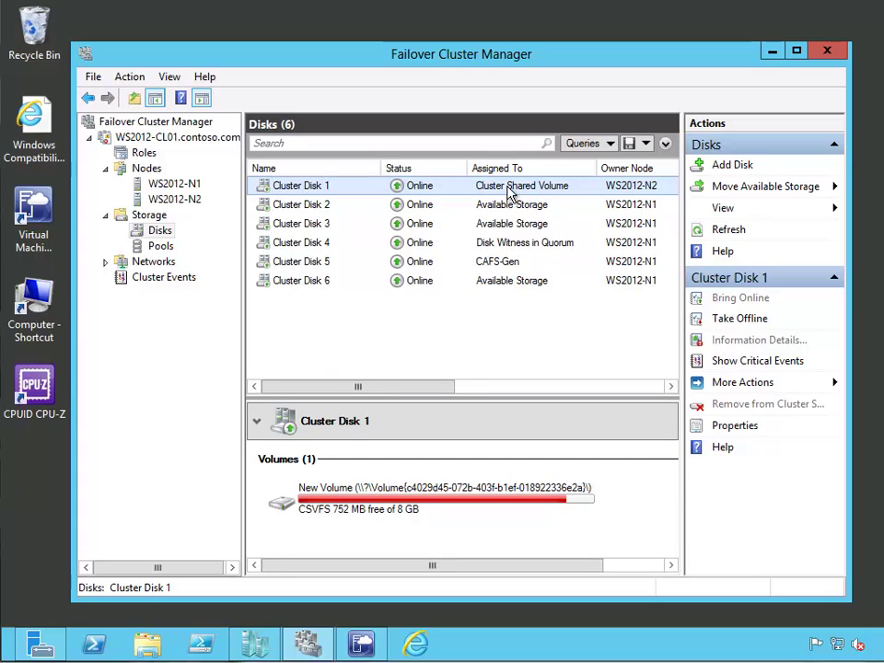
right_click(424, 229)
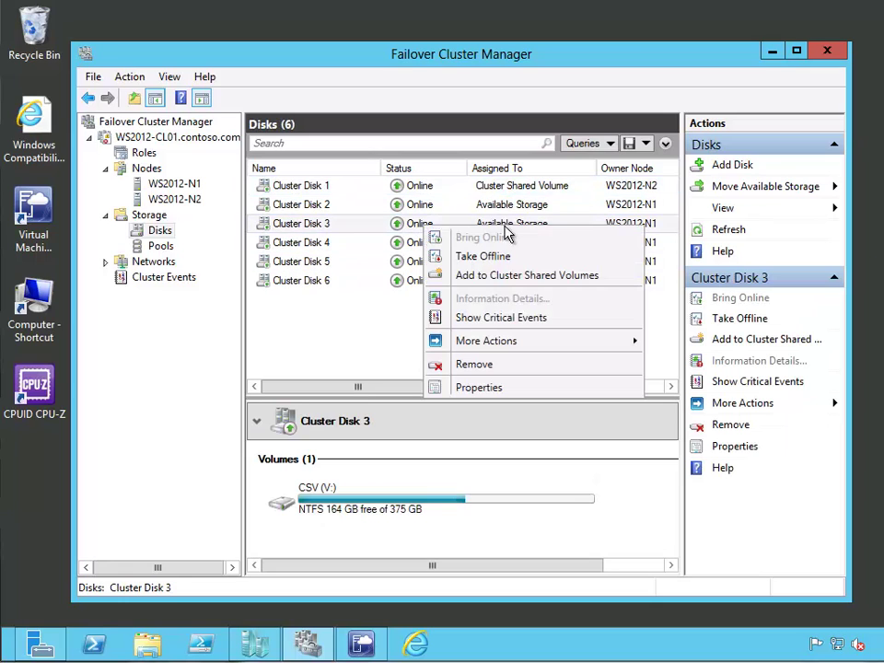
left_click(507, 276)
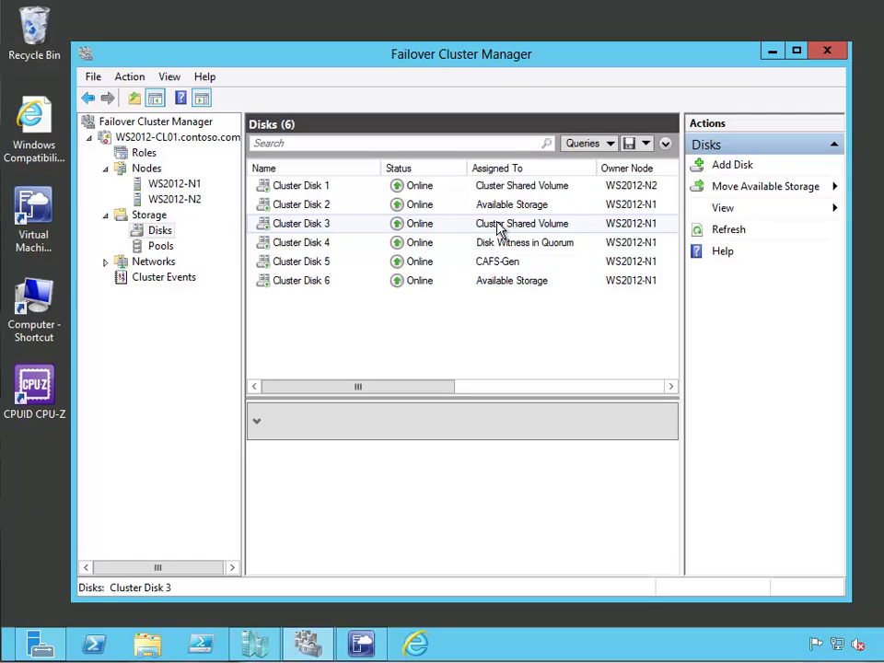
- Examine the volumes under C:\ClusterStorage in File Explorer, then close the window
left_click(150, 649)
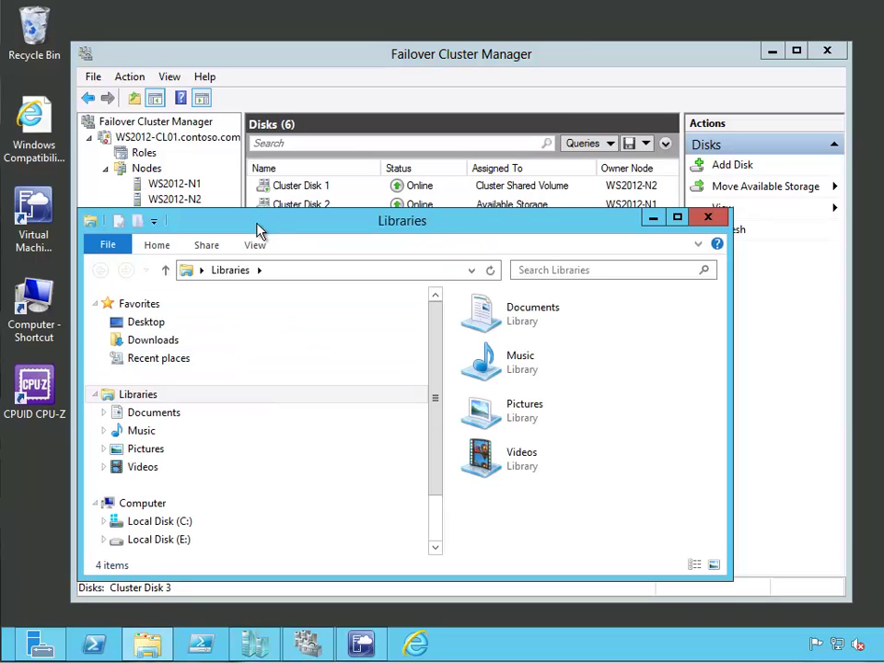
left_click_drag(257, 231, 221, 173)
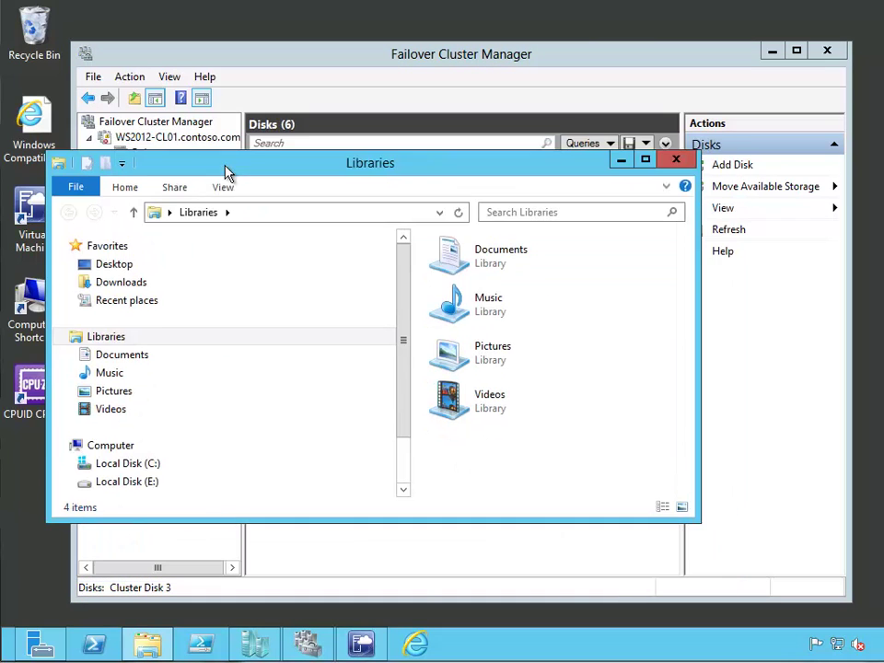
left_click(73, 465)
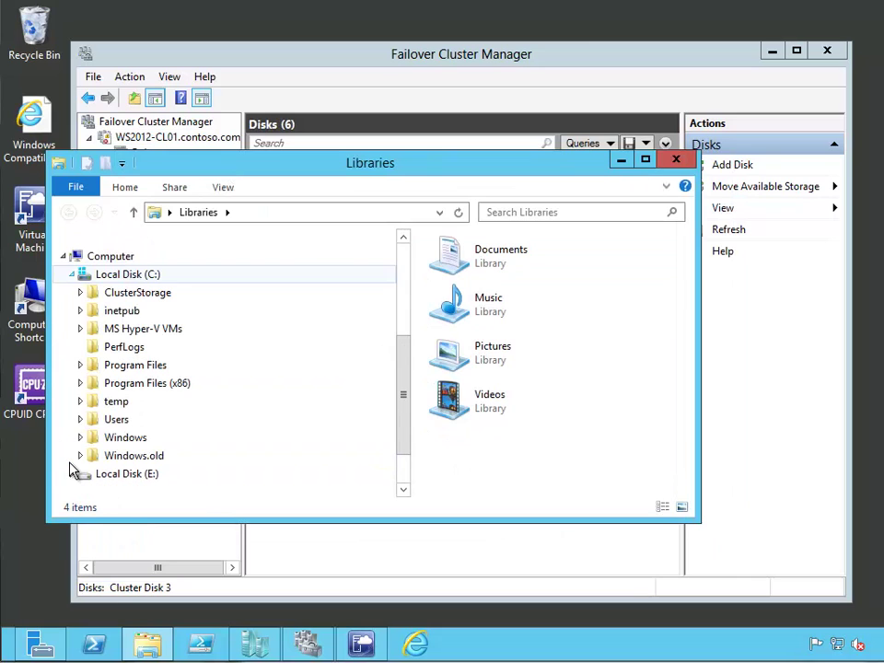
left_click(80, 292)
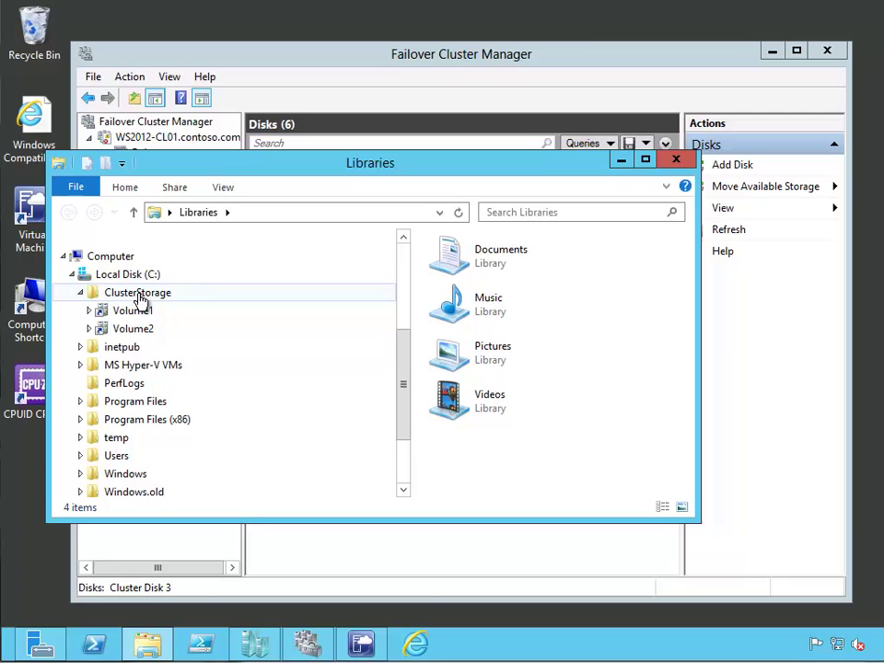
left_click_drag(375, 166, 330, 230)
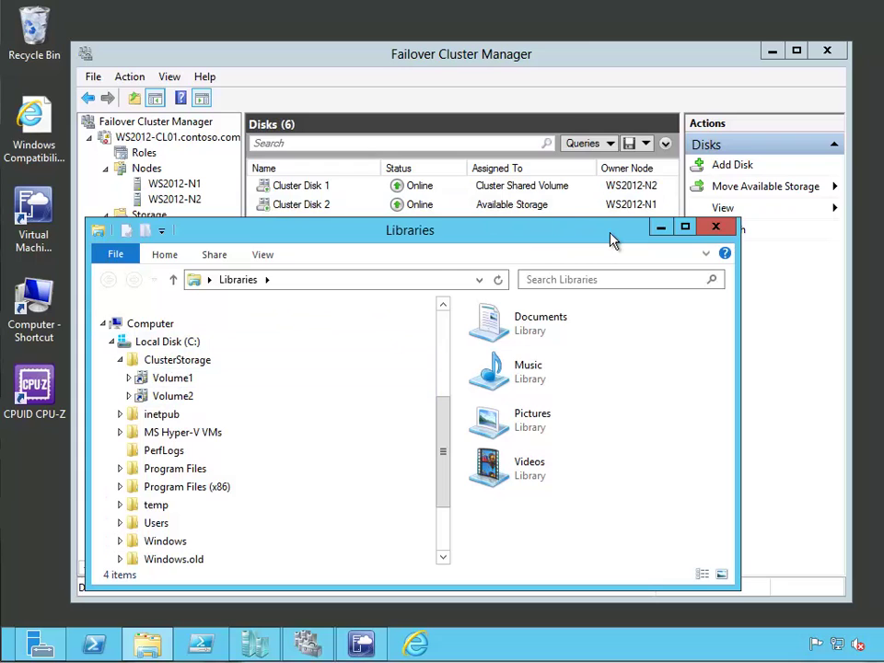
left_click(723, 226)
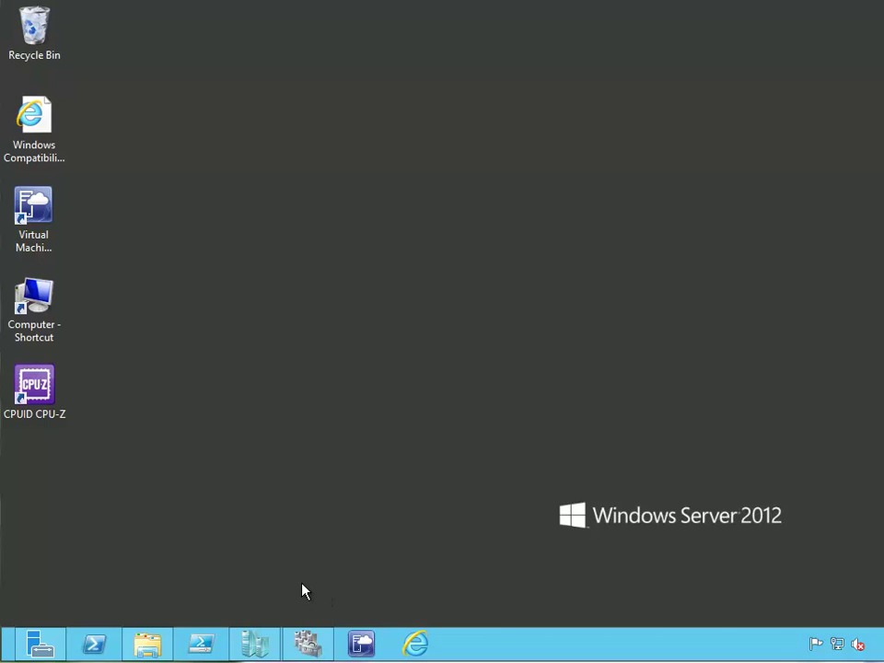
- Switch to Hyper-V Manager and examine the virtual hard disk path, BIOS and memory settings of ORPORTVM1, leaving them unmodified
left_click(254, 649)
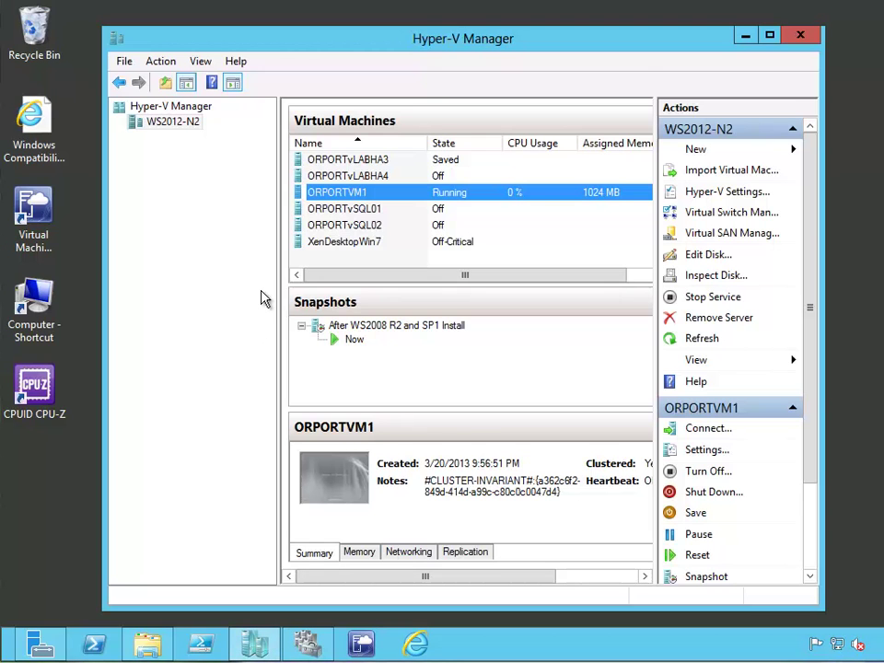
right_click(324, 200)
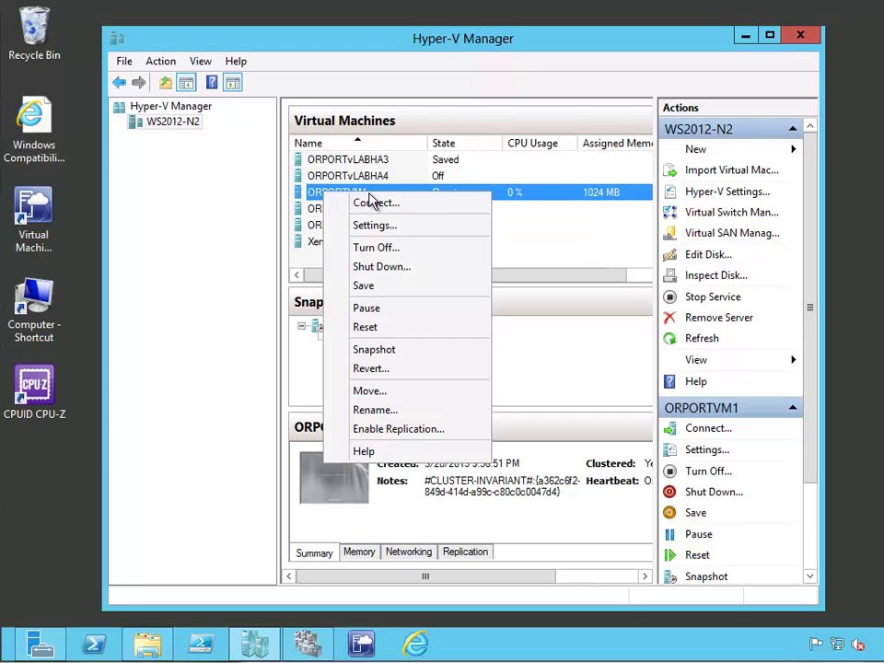
left_click(394, 234)
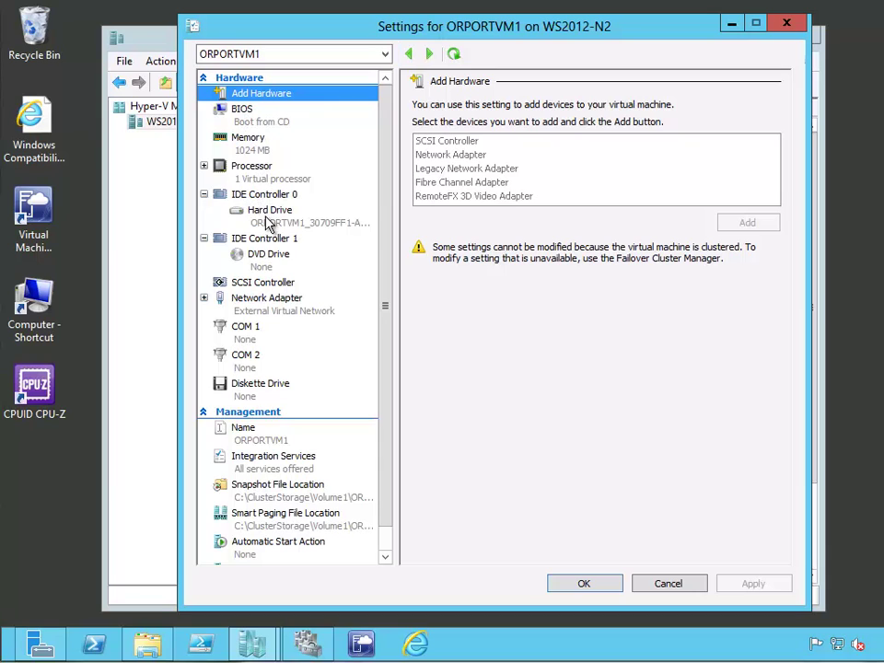
left_click(259, 195)
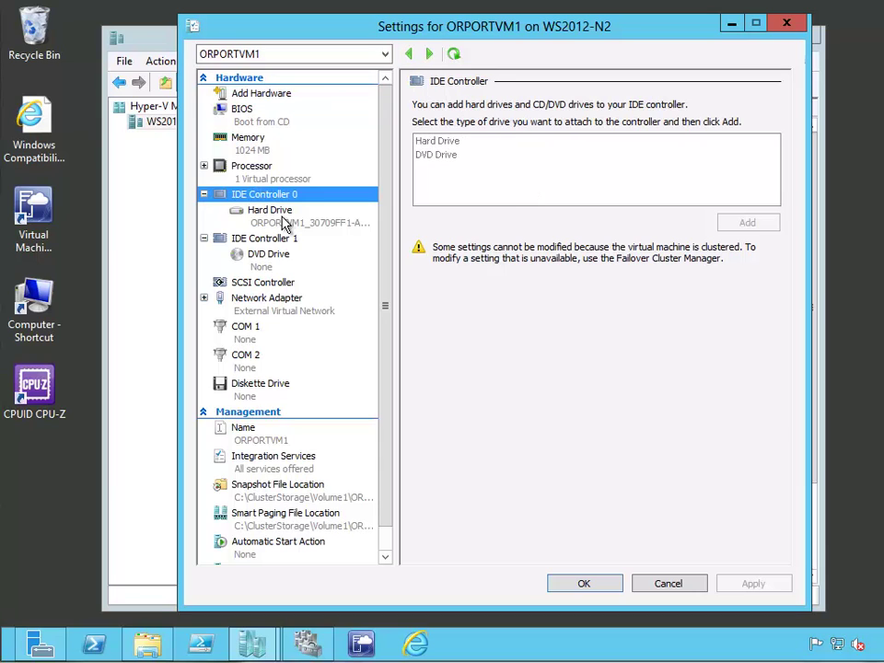
left_click(284, 223)
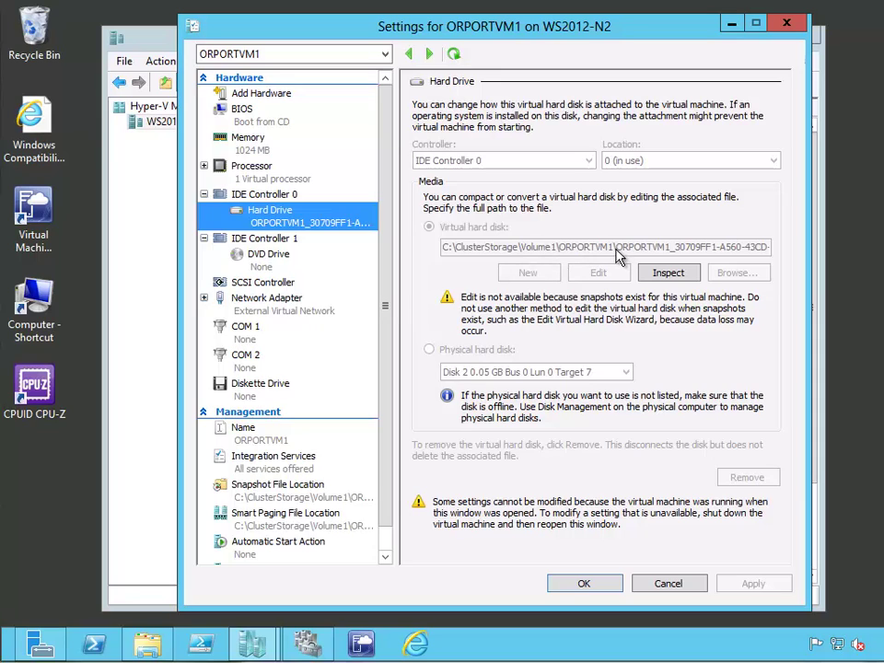
left_click(253, 94)
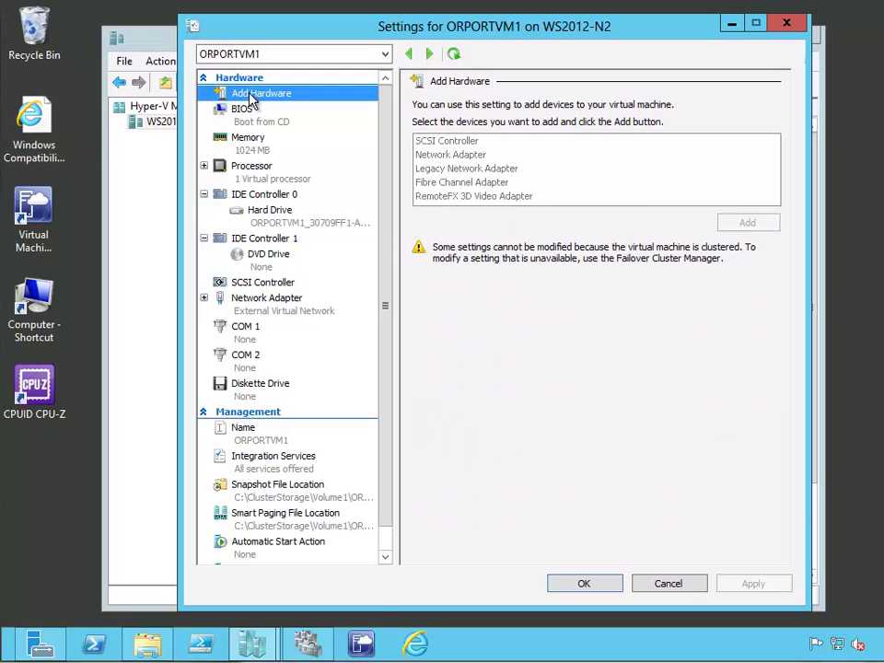
left_click(244, 110)
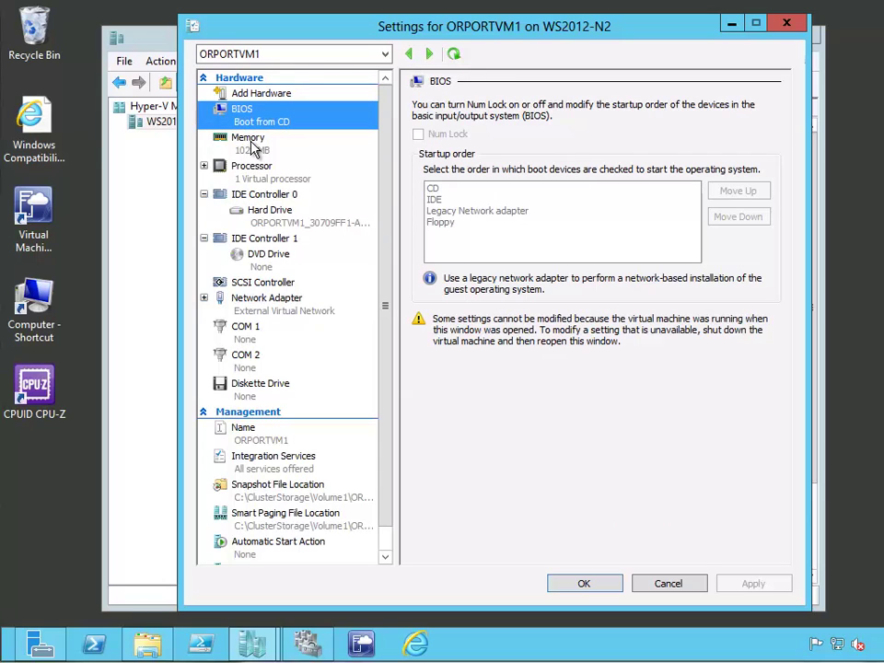
left_click(250, 143)
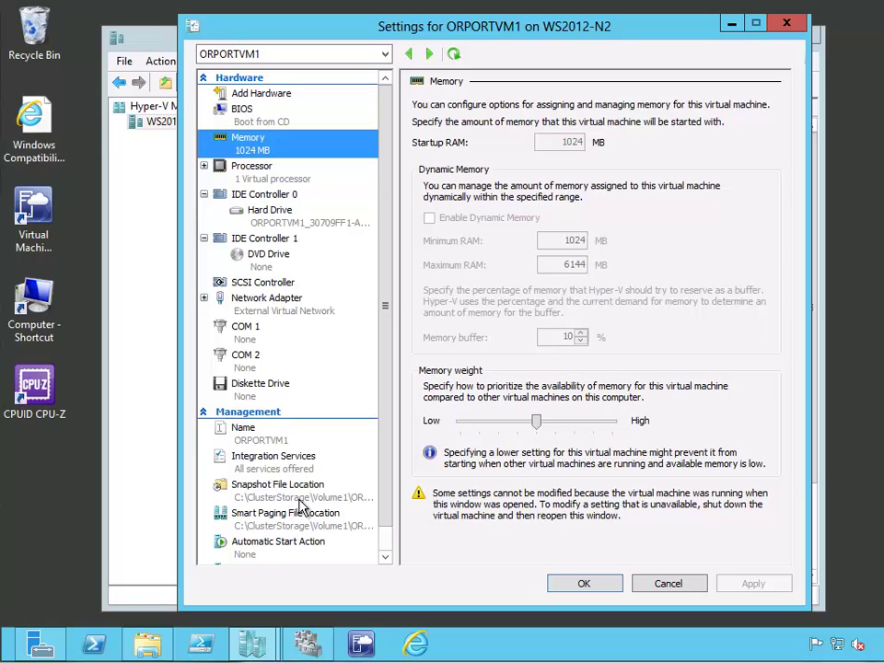
left_click(667, 584)
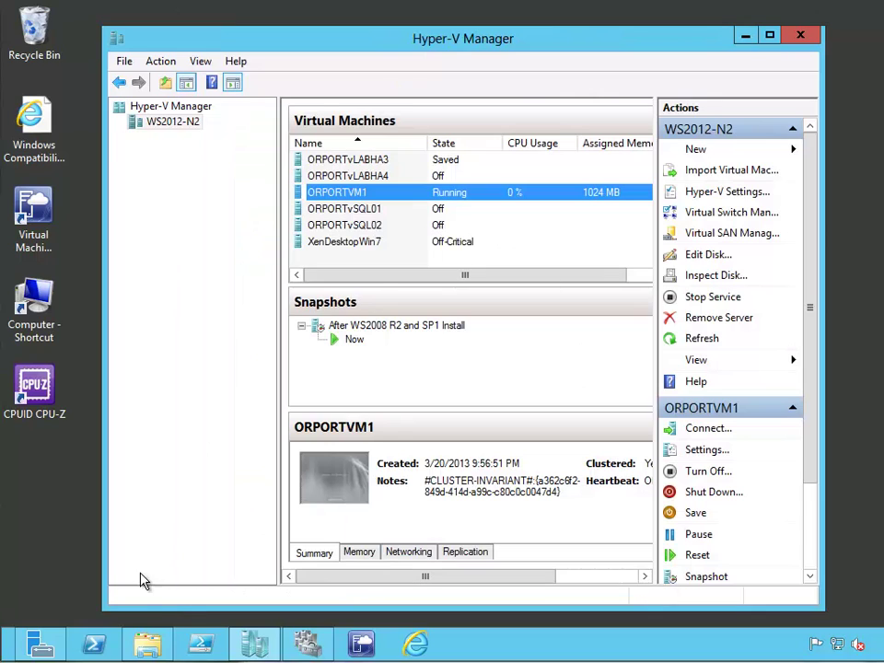
- Inspect the contents of C:\ClusterStorage\Volume1\ORPORTVM1 in a new File Explorer window, then close it
right_click(152, 649)
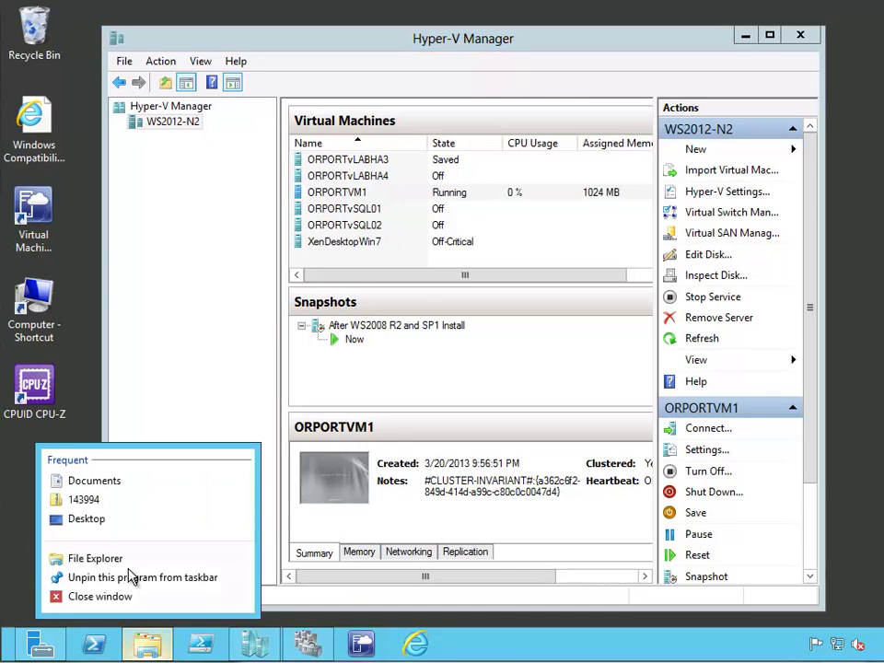
left_click(128, 561)
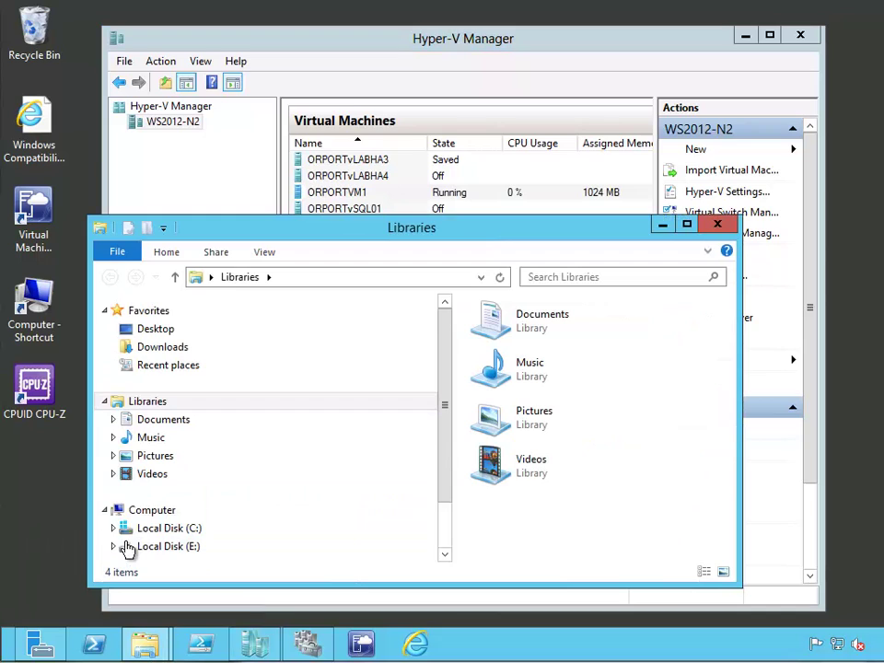
left_click(115, 529)
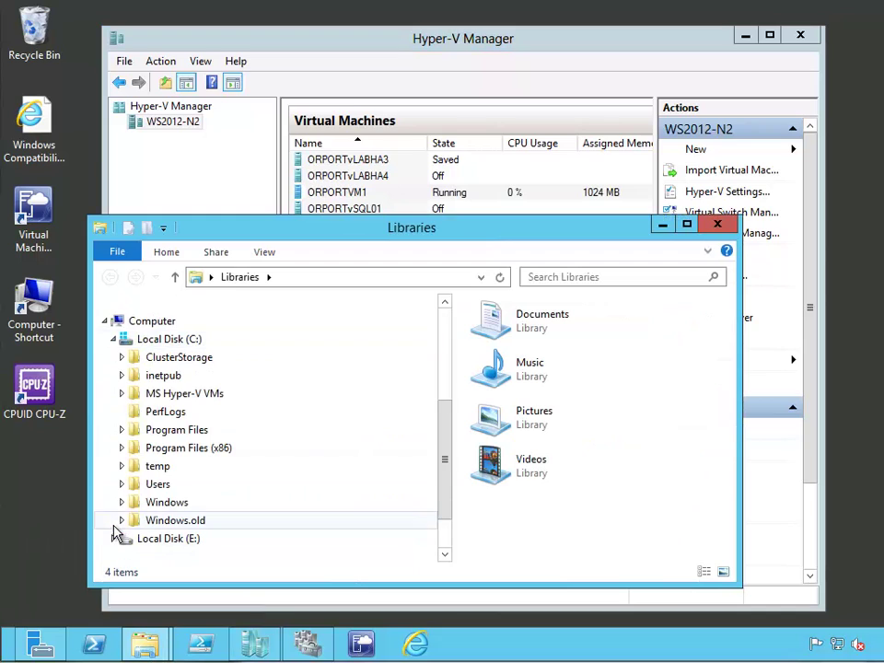
left_click(122, 359)
left_click(146, 375)
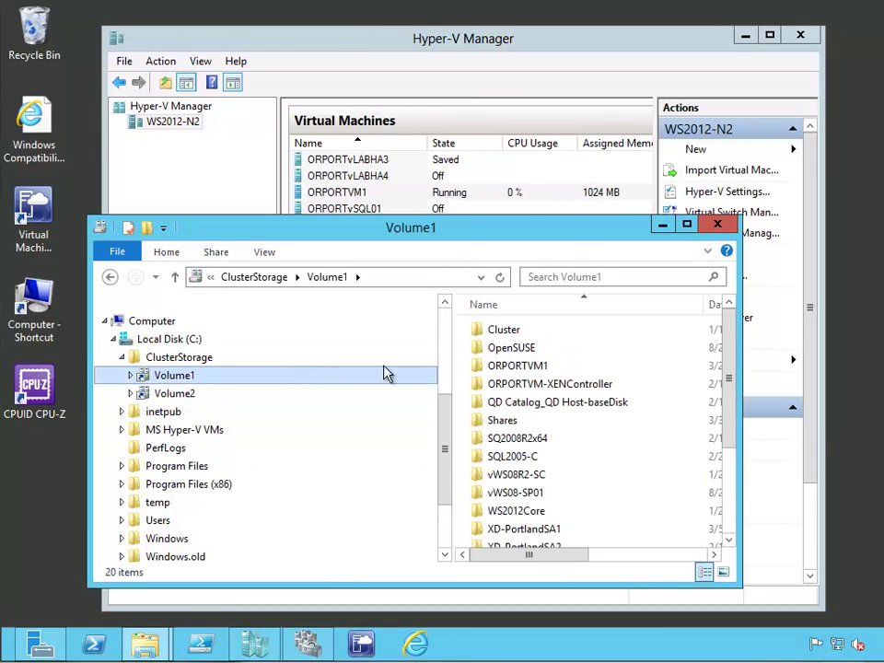
double_click(532, 367)
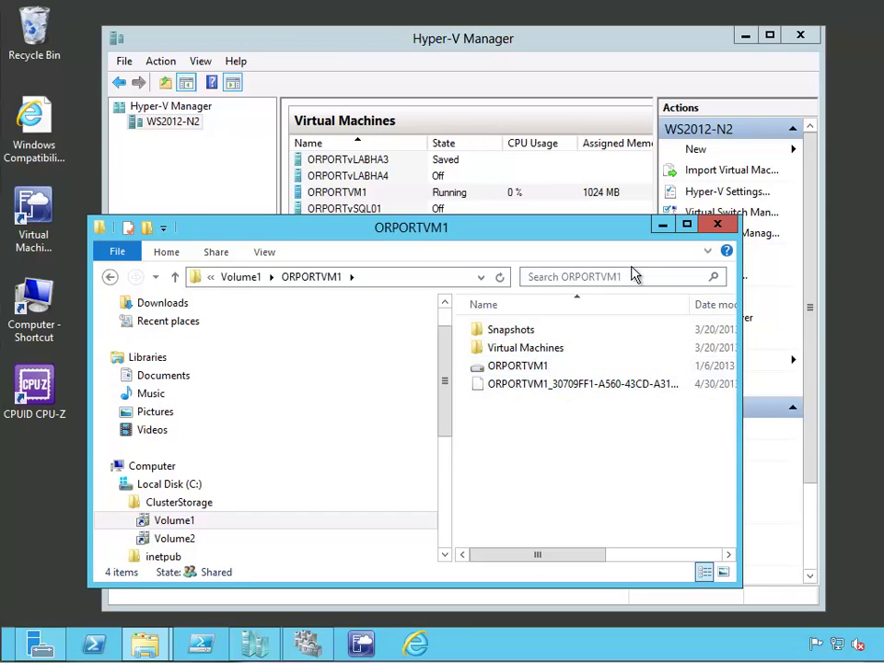
left_click(717, 226)
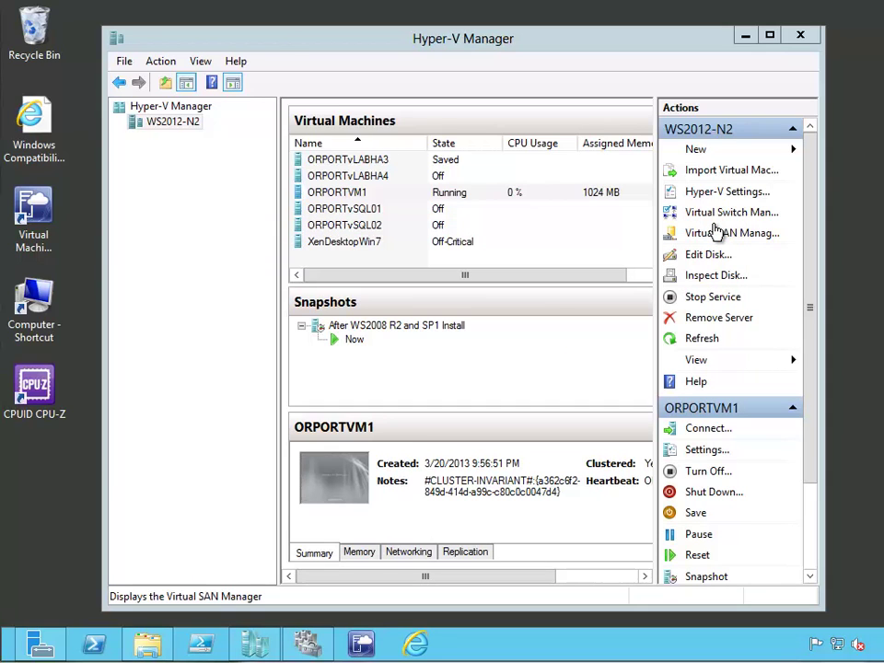
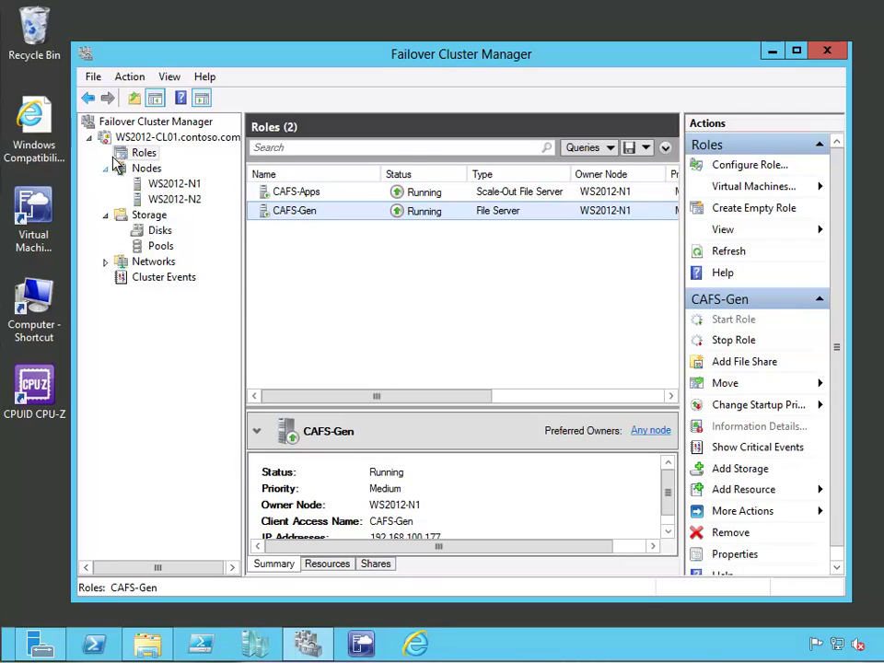
- Start configuring a new clustered role in Failover Cluster Manager and choose Virtual Machine as the role type
left_click(143, 154)
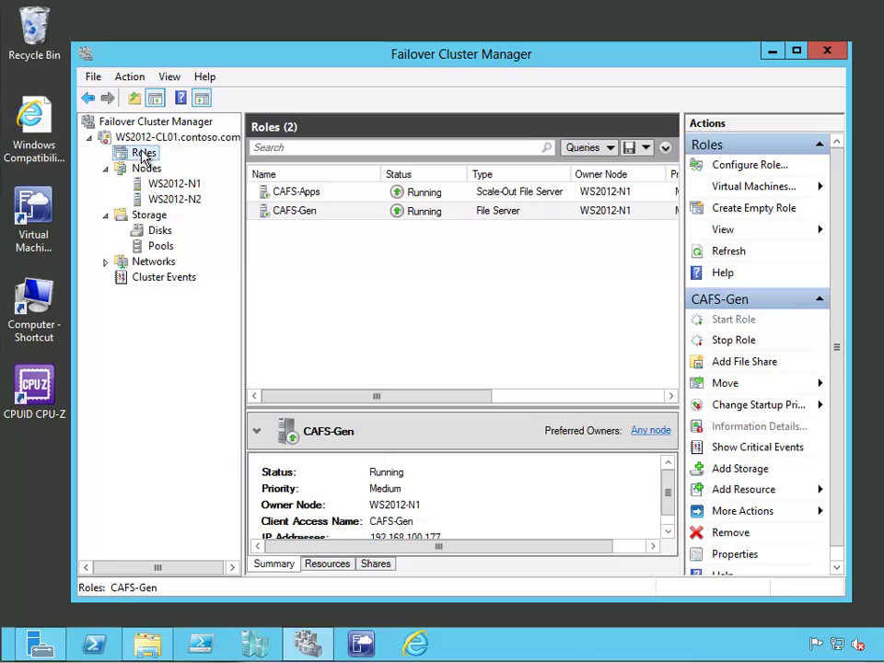
right_click(142, 156)
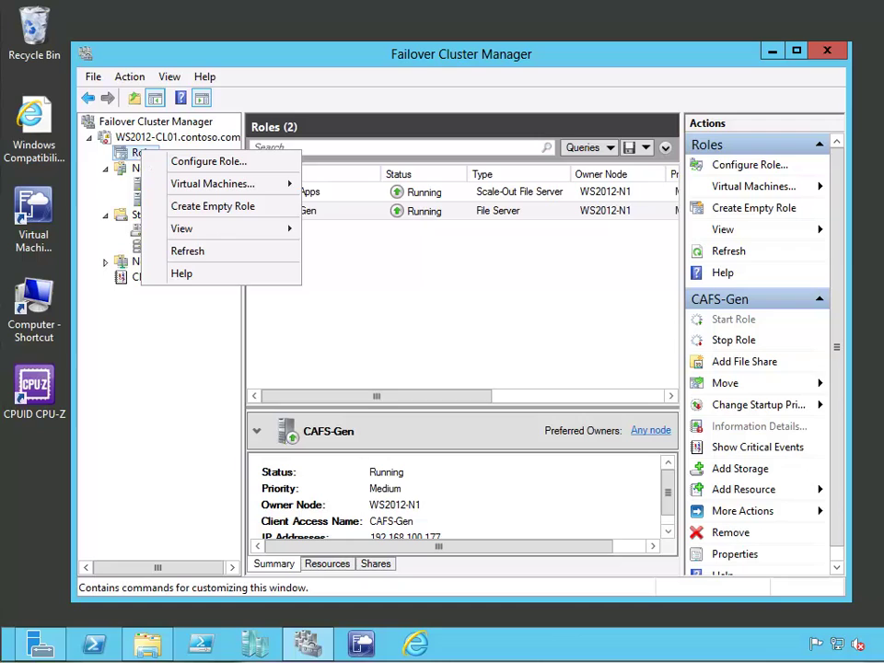
left_click(212, 164)
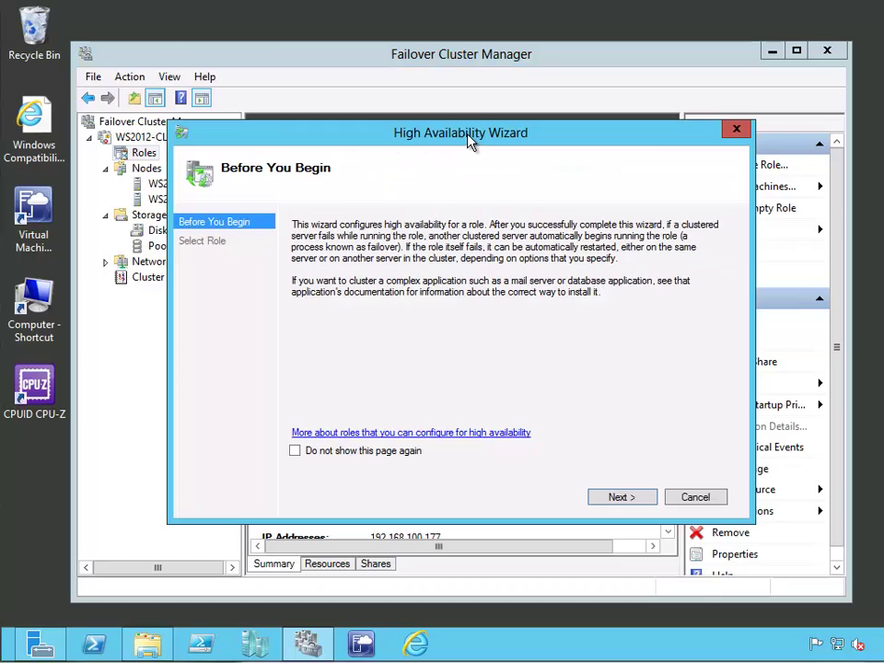
left_click(622, 497)
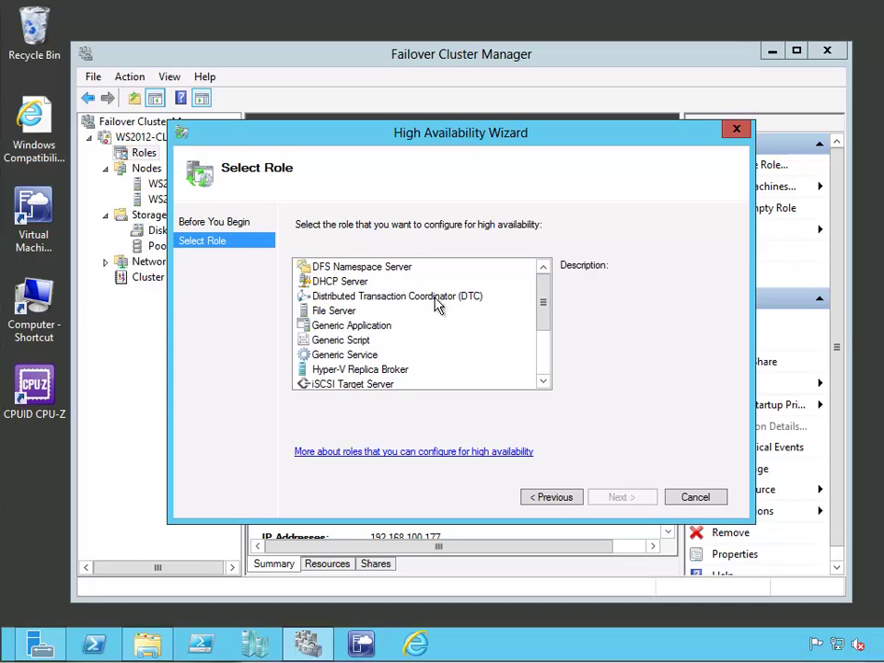
left_click_drag(543, 306, 542, 381)
left_click(348, 358)
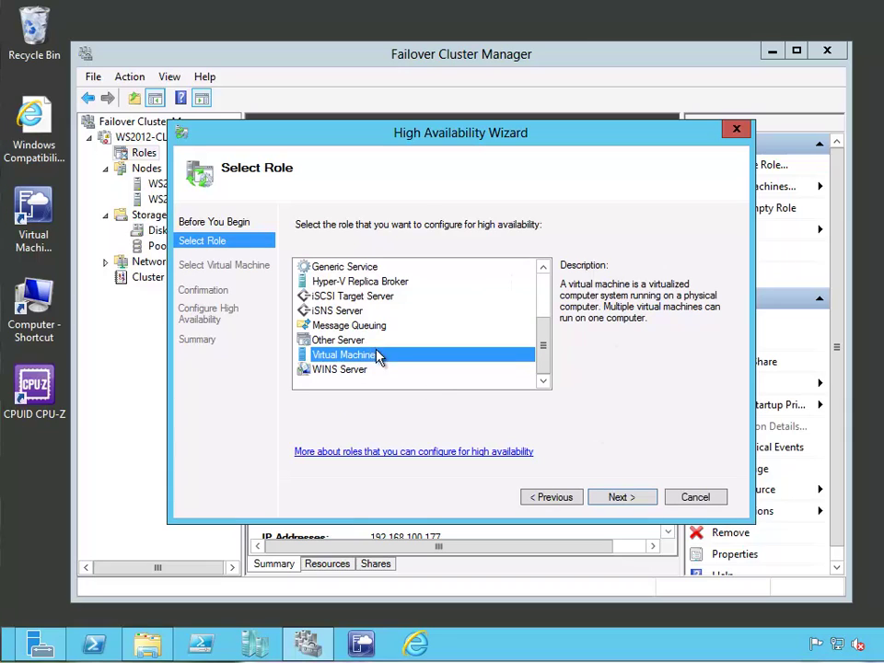
- Select ORPORTVM1 as the virtual machine for high availability, apply the configuration, review the summary and finish the wizard
left_click(642, 503)
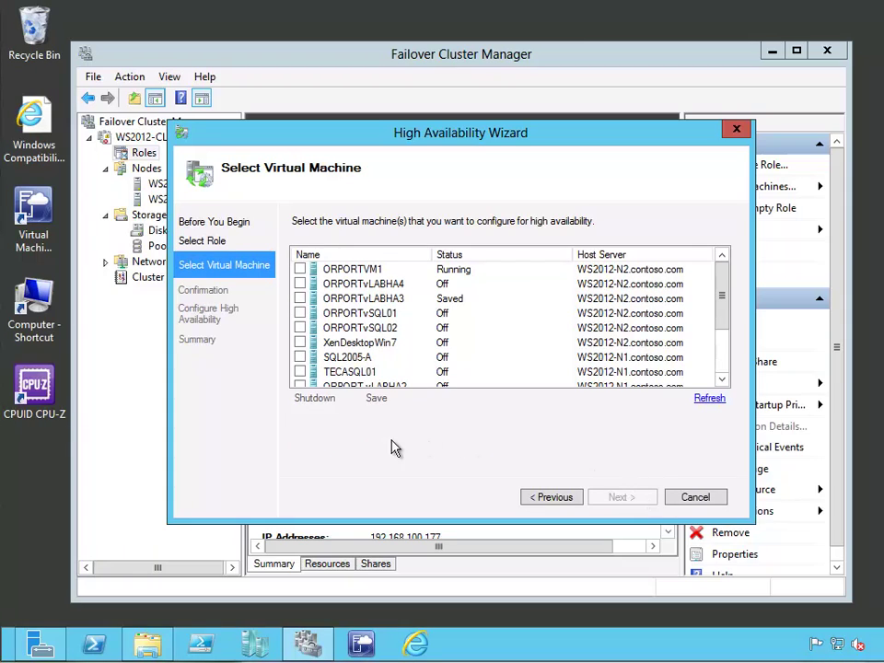
left_click(300, 270)
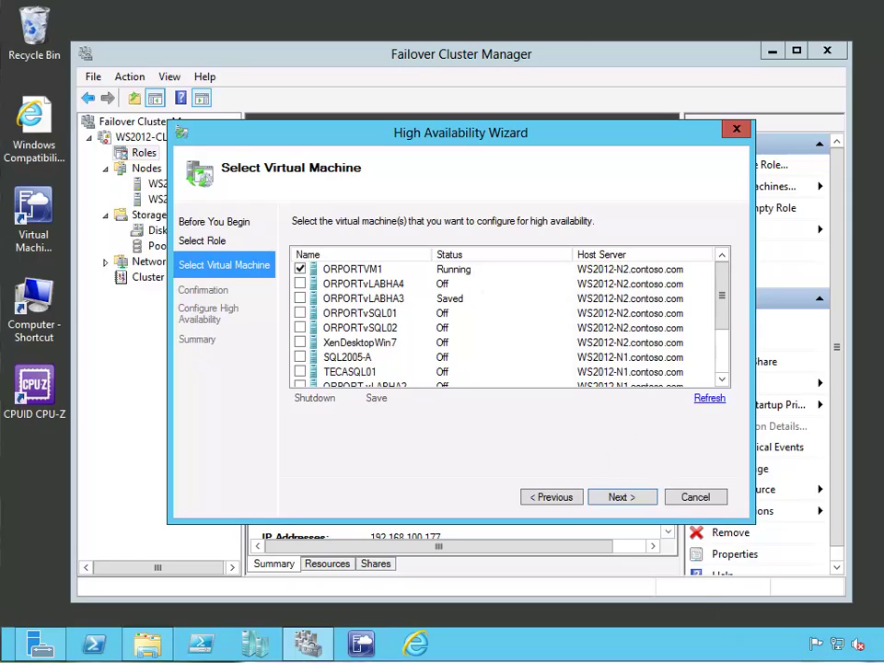
left_click(622, 497)
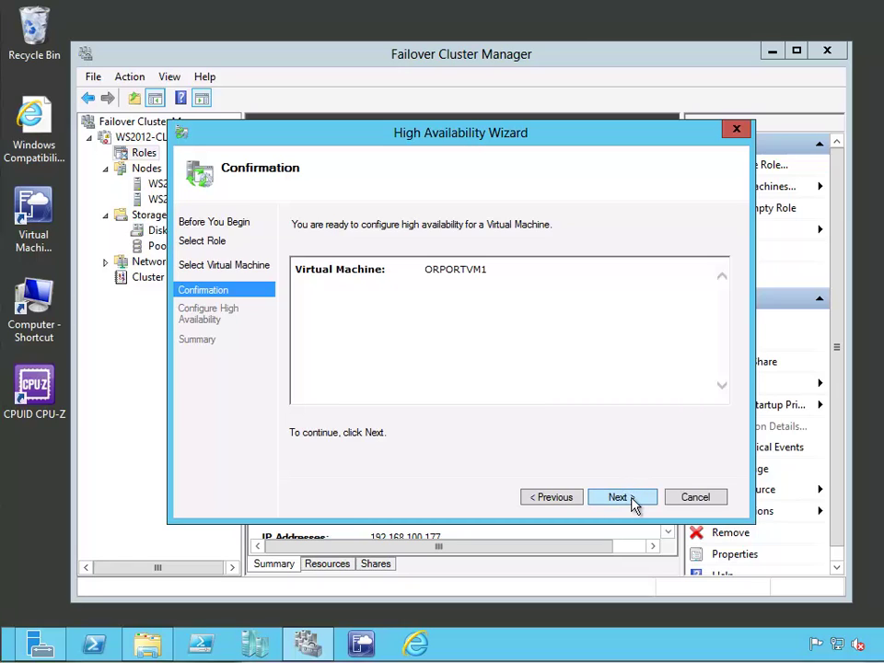
left_click(619, 498)
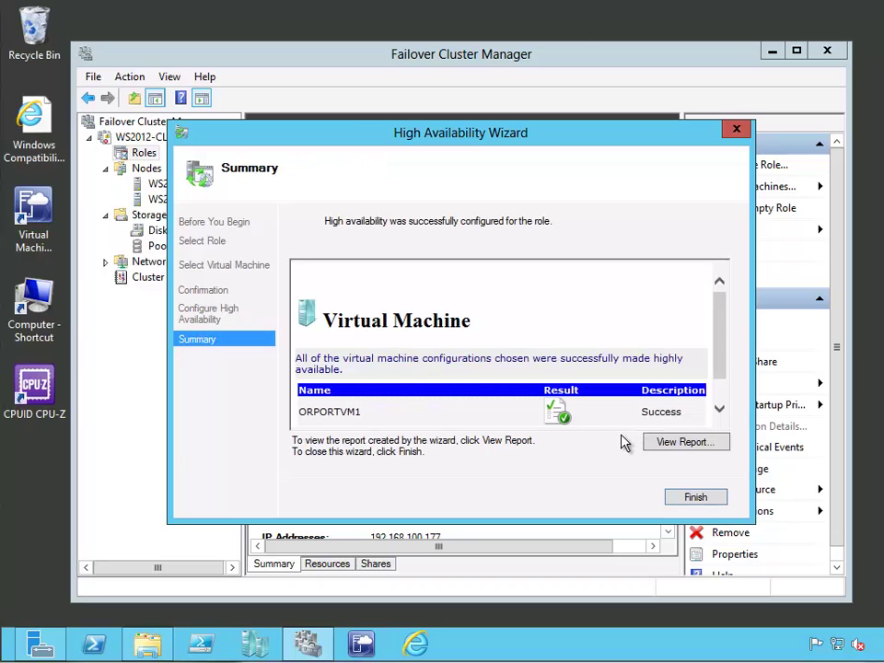
left_click(717, 413)
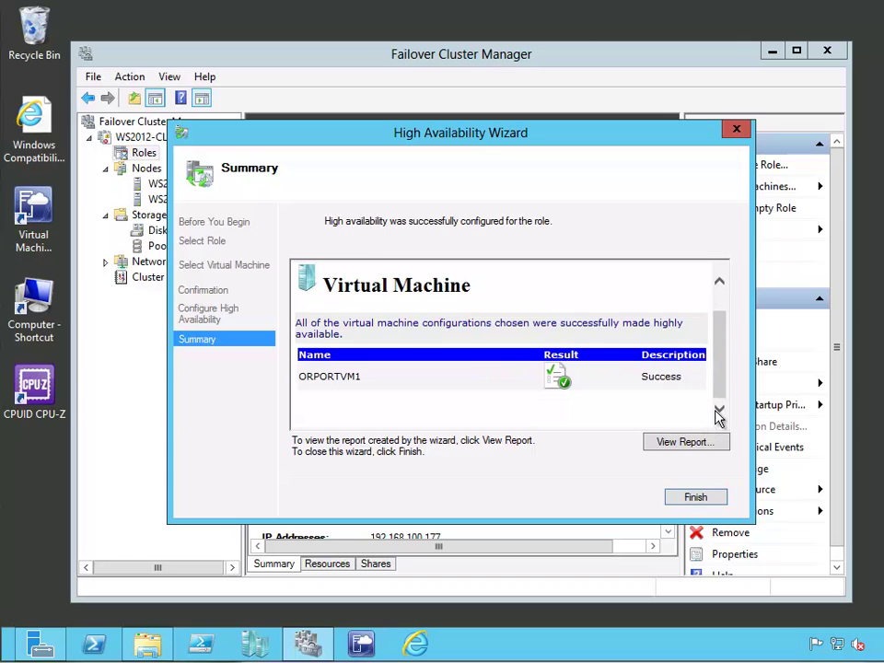
left_click(692, 498)
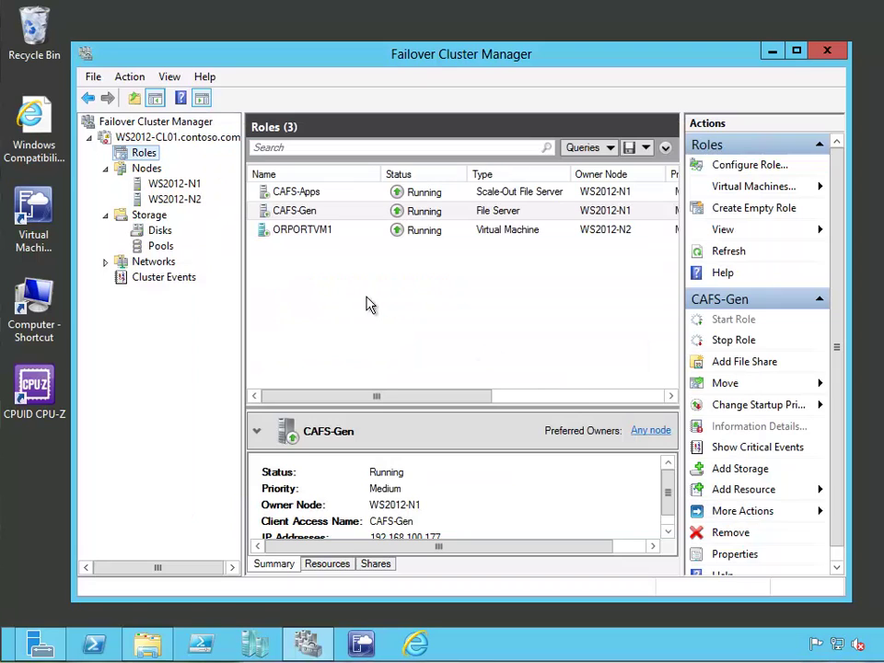
- View the virtual machine settings of the clustered ORPORTVM1 role, then close them without changes
left_click(298, 236)
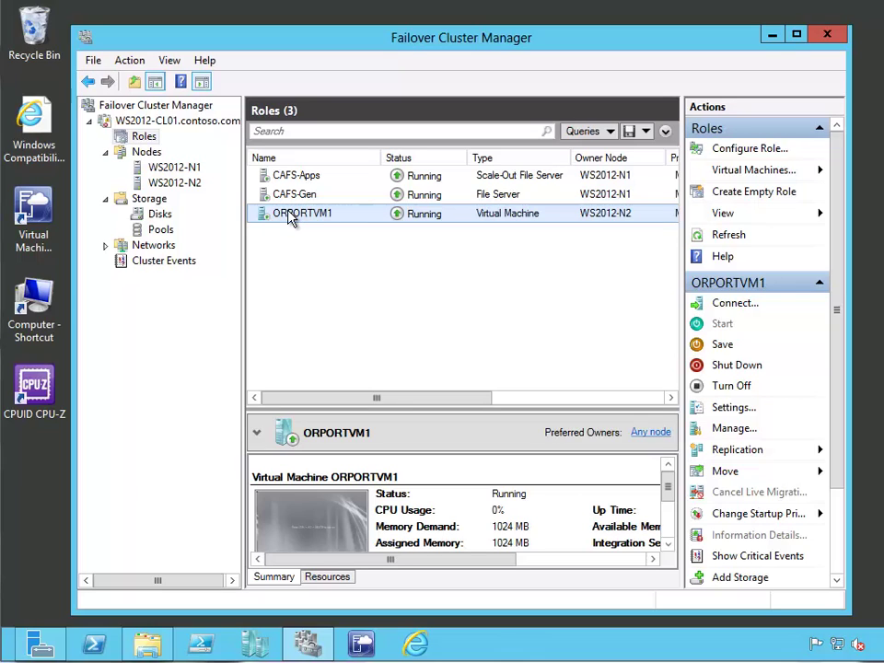
right_click(291, 218)
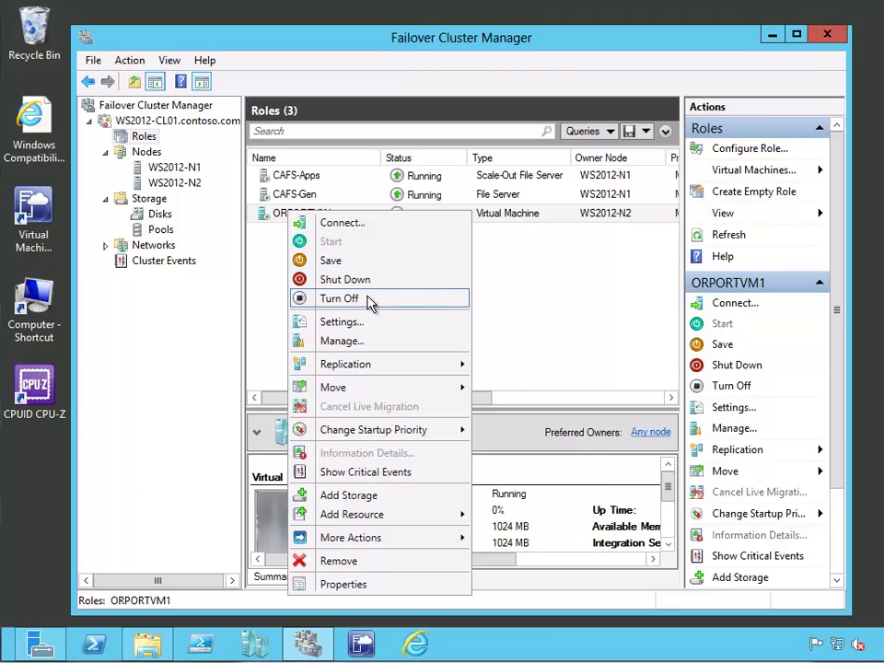
left_click(359, 324)
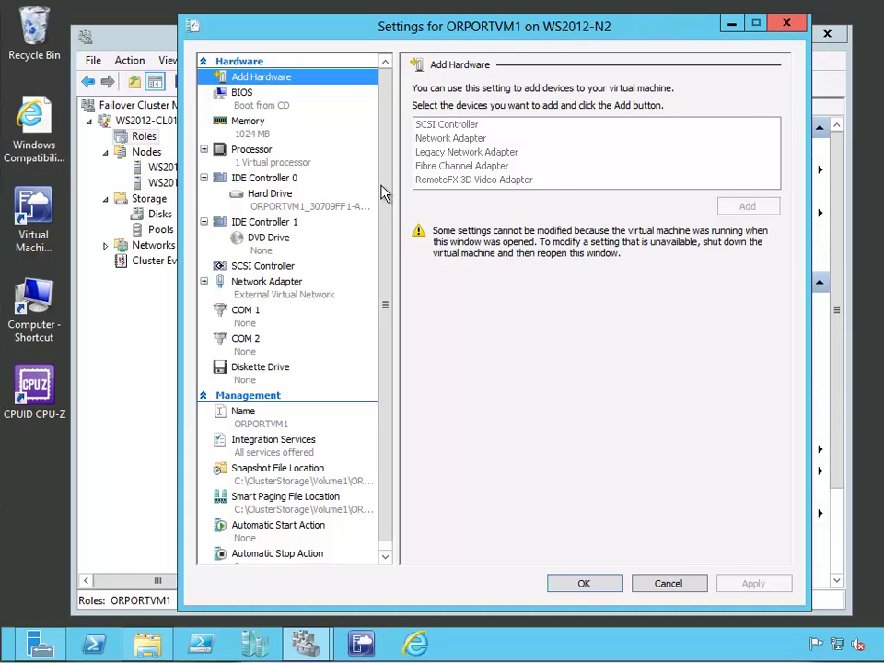
key("Escape")
- Look over the replication and move options of ORPORTVM1 and live migrate it to the best possible node
right_click(346, 223)
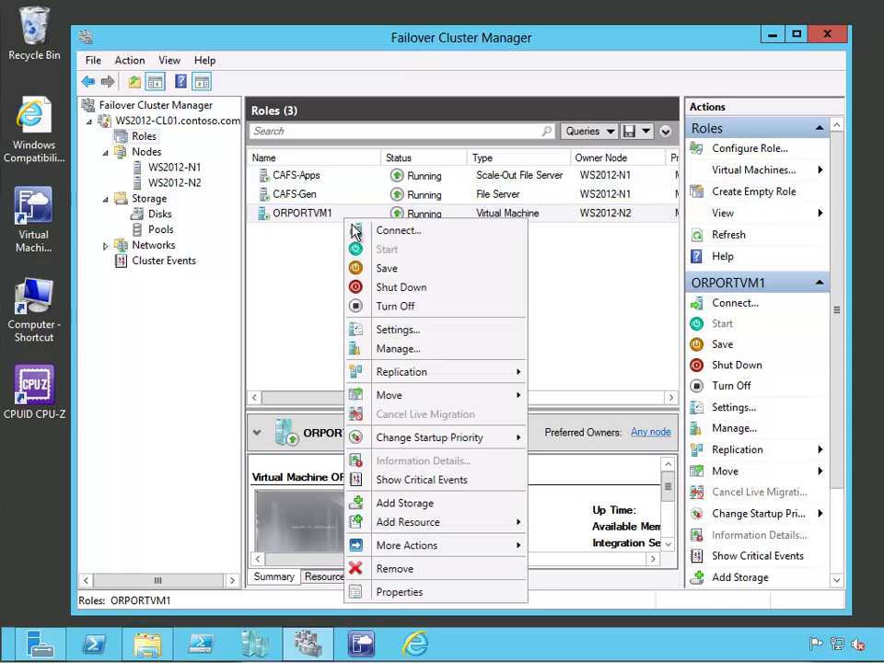
mouse_move(405, 377)
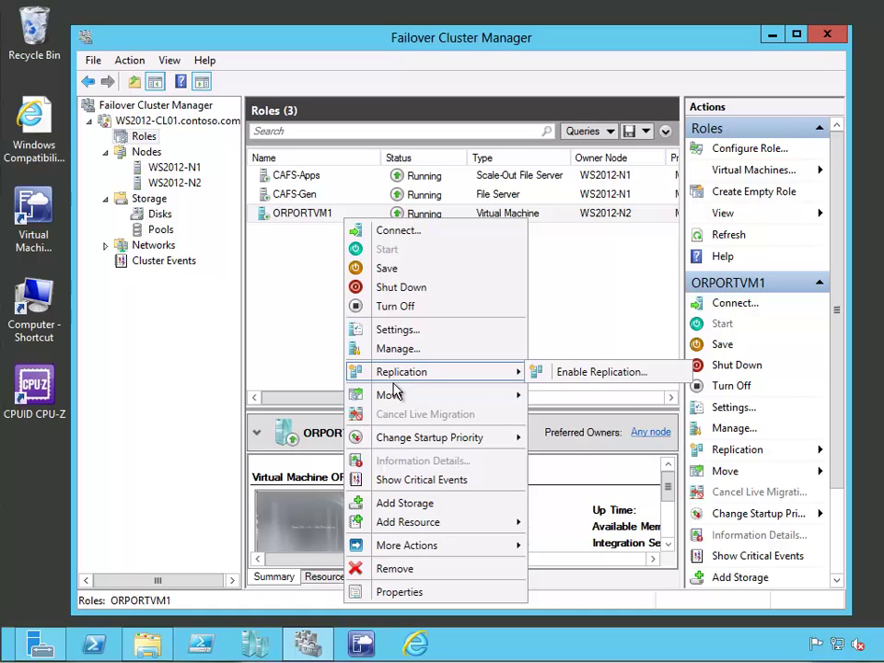
mouse_move(386, 402)
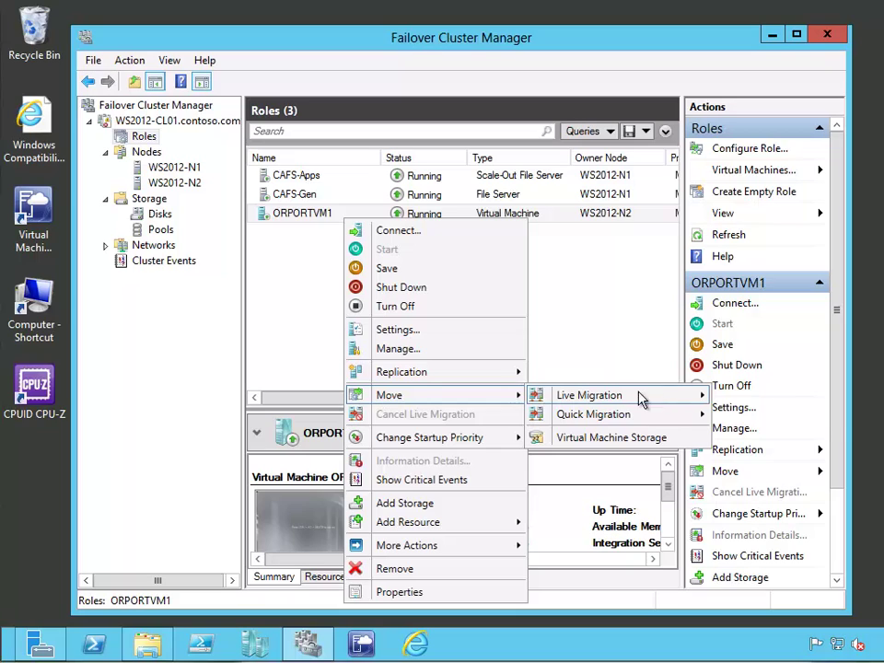
mouse_move(613, 402)
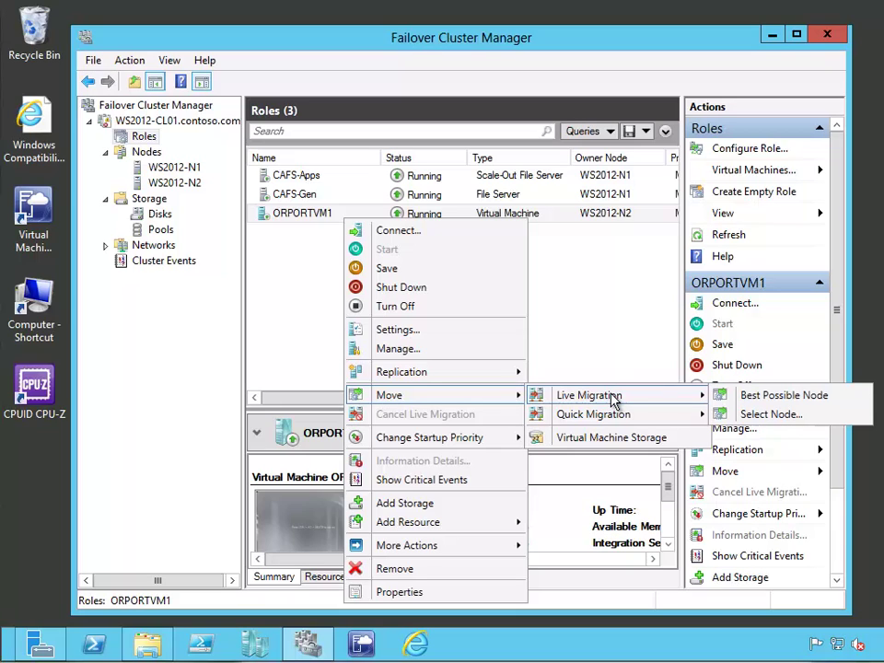
mouse_move(613, 422)
left_click(760, 402)
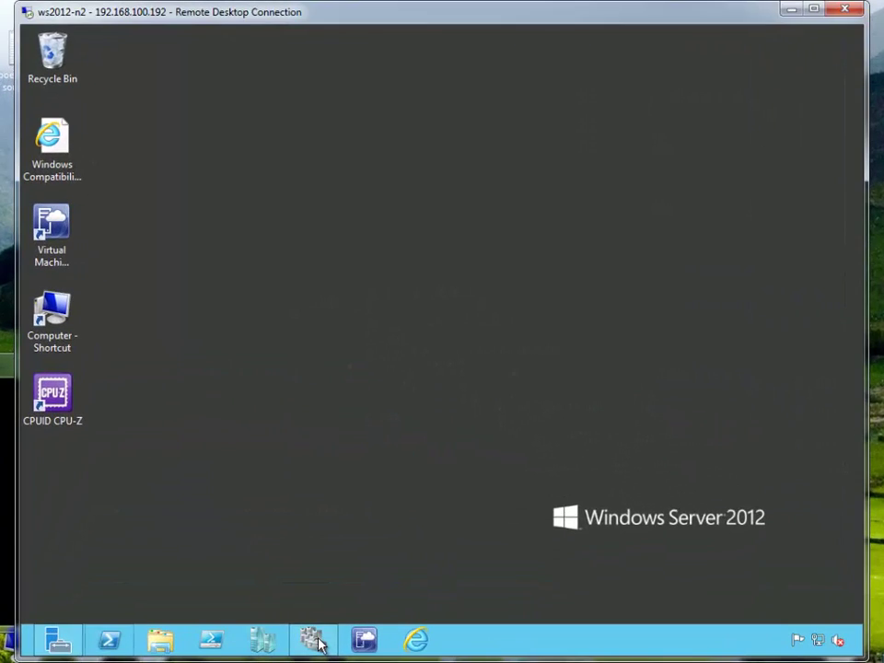
- Switch to the local PowerShell window and run ./runsqlbenchmark2.ps1 with the argument orportvm1
left_click(428, 478)
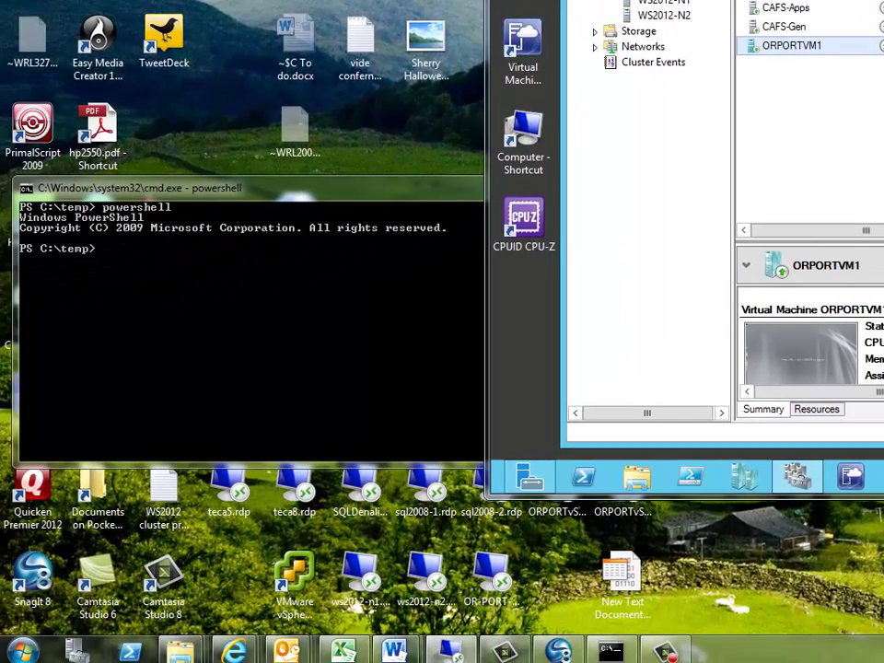
left_click(147, 259)
type("./runsqlbenchmark2.ps")
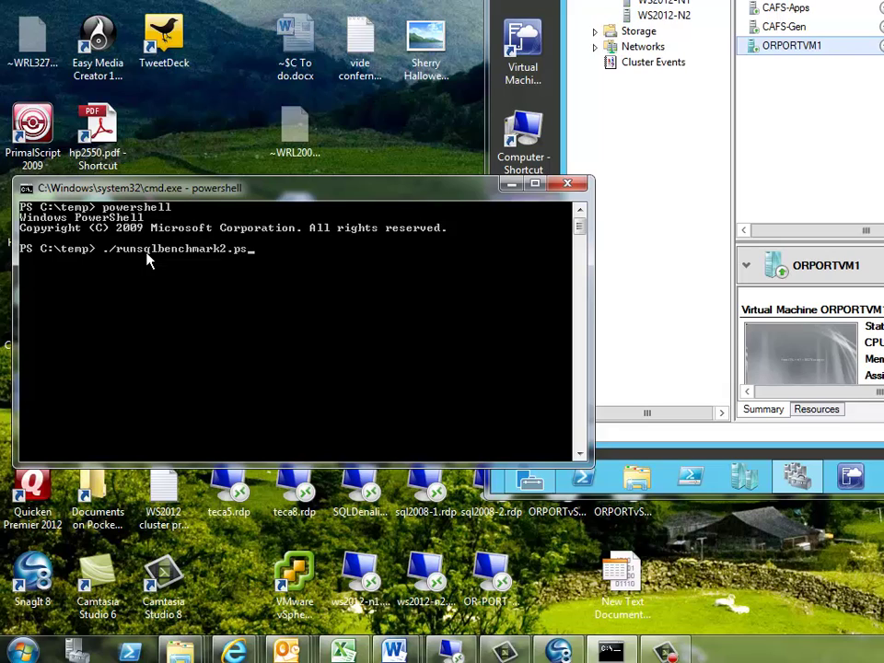
type("1")
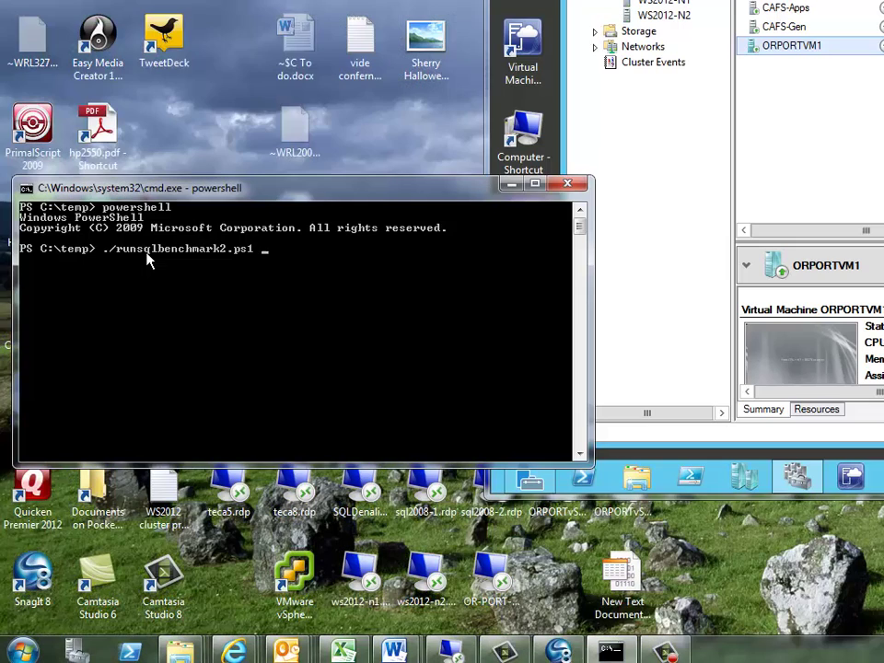
type(" orportvm1")
key("Return")
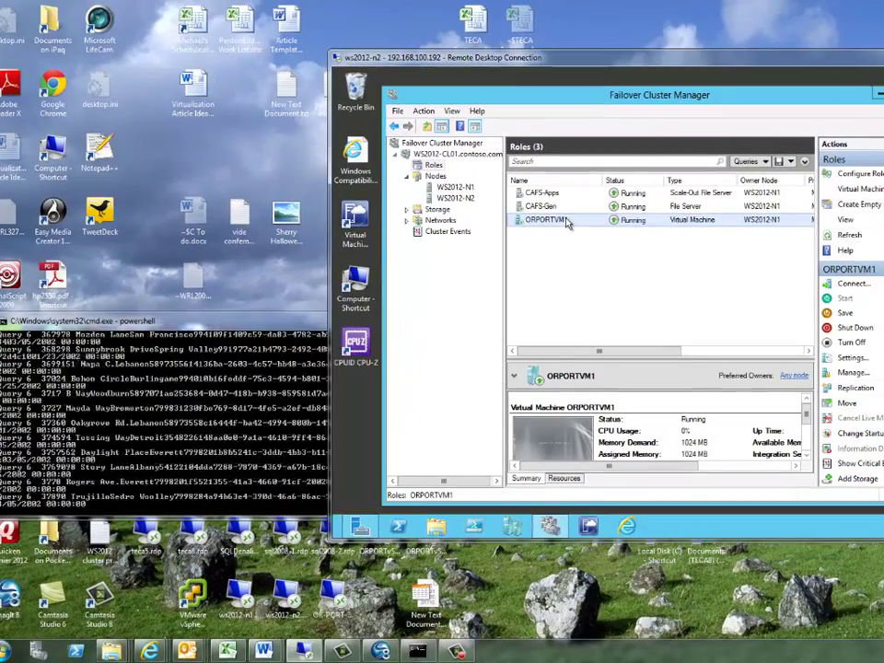
- With the benchmark running, live migrate ORPORTVM1 to the best possible node, then check it under WS2012-N2 in Hyper-V Manager and close that window
right_click(607, 192)
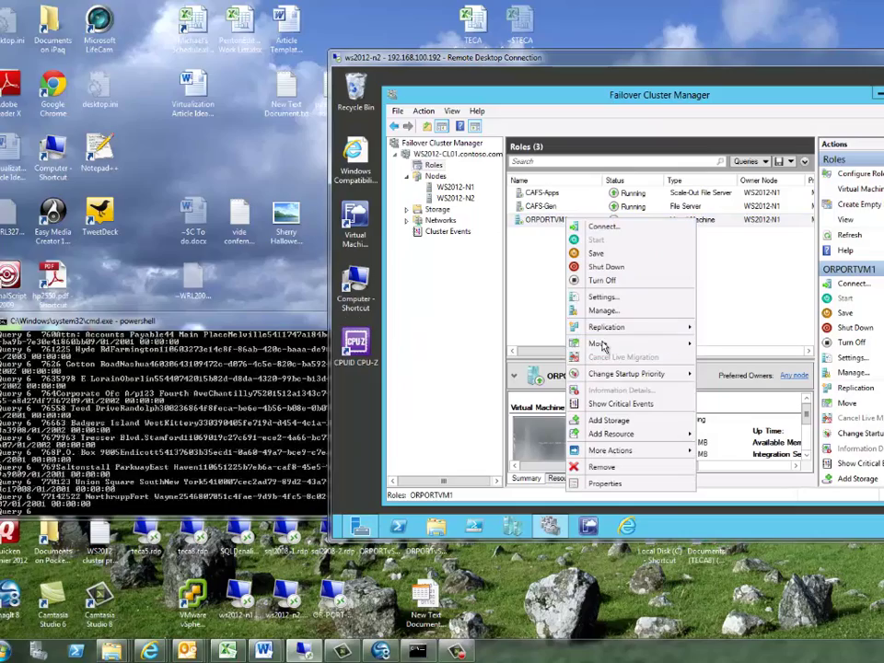
mouse_move(645, 343)
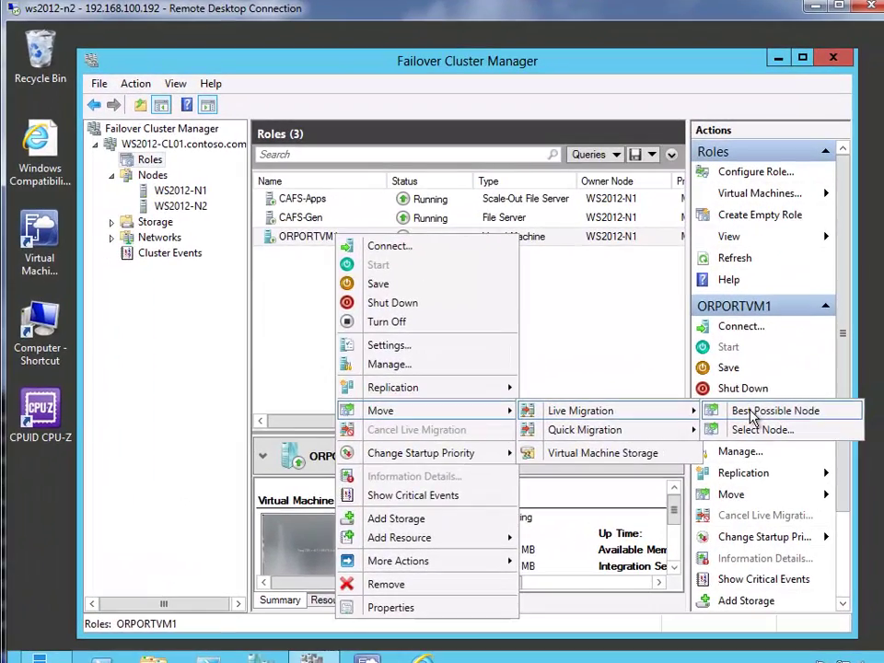
left_click(851, 352)
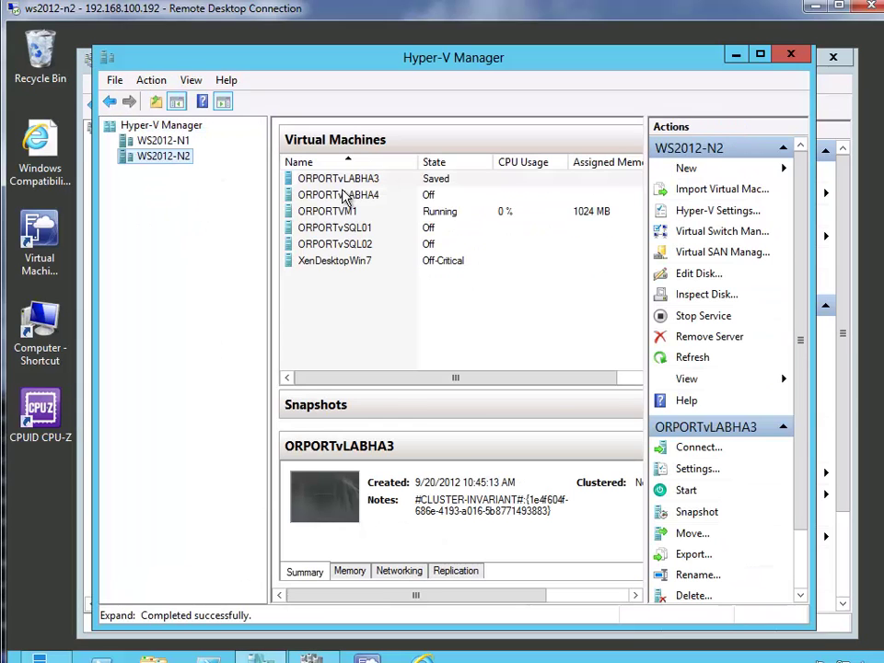
left_click(336, 214)
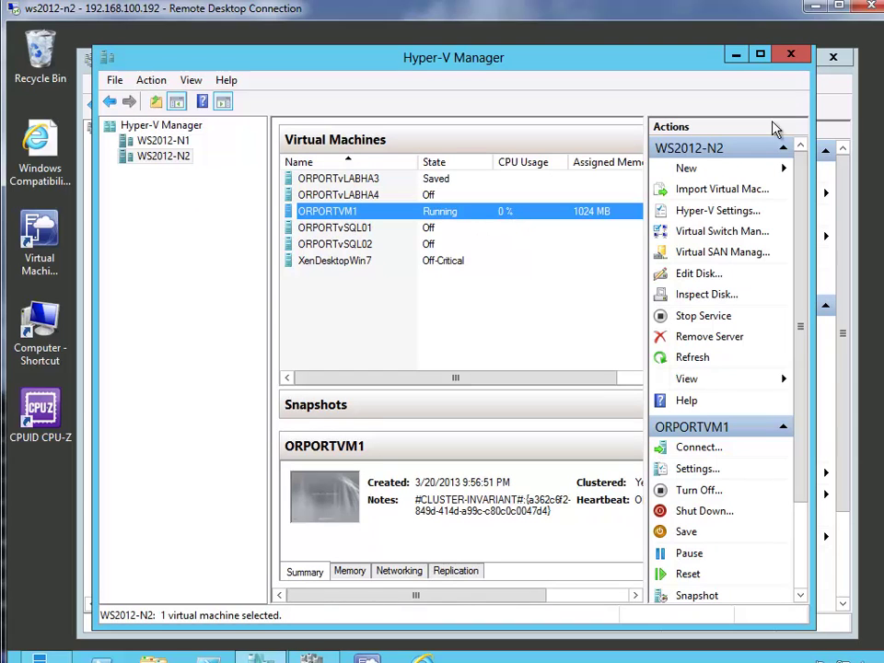
key("alt+F4")
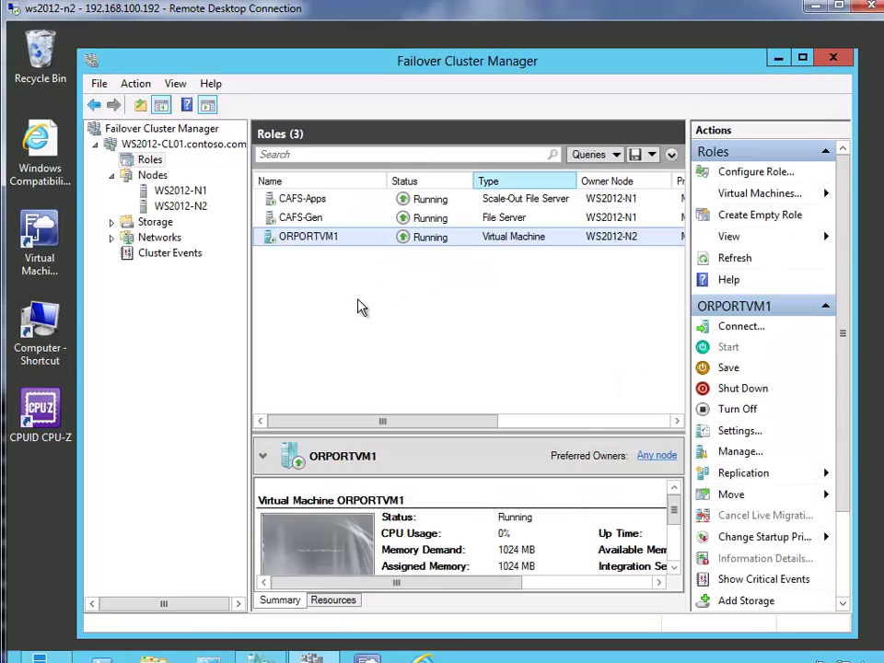